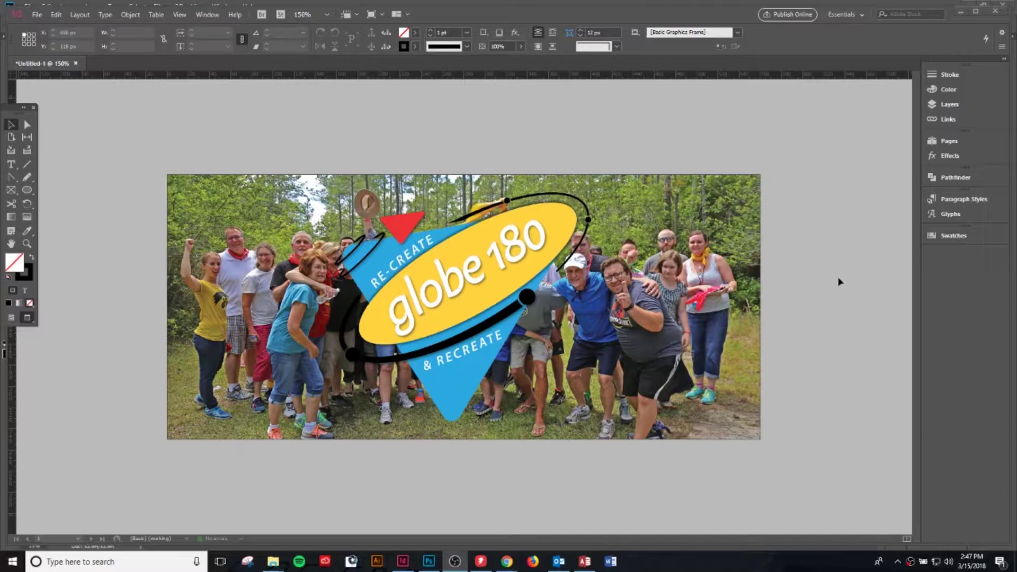
# Step: Bring the postcard layout forward and open its group photo in Photoshop with Edit Original
pyautogui.click(819, 303)
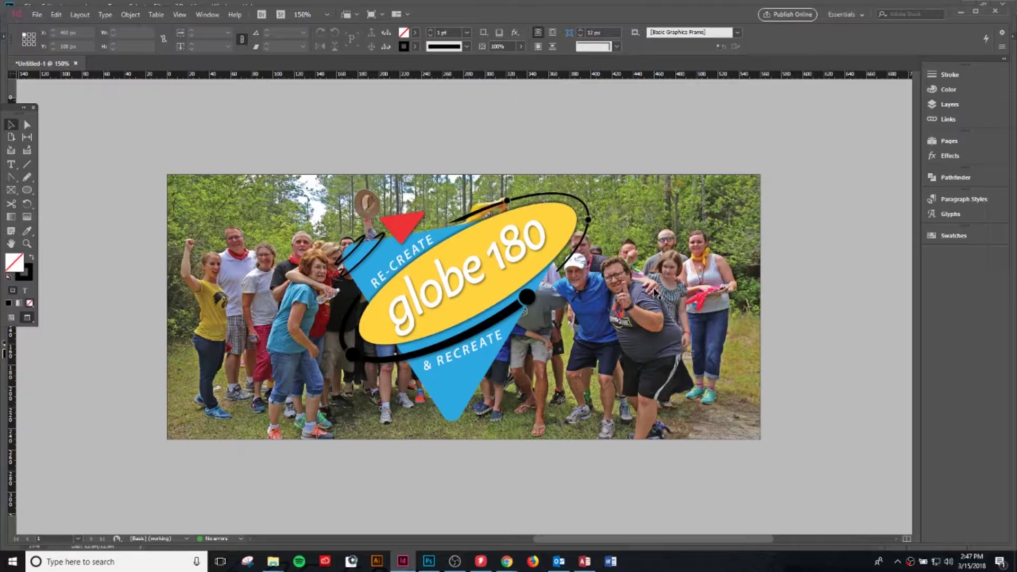
pyautogui.click(607, 398)
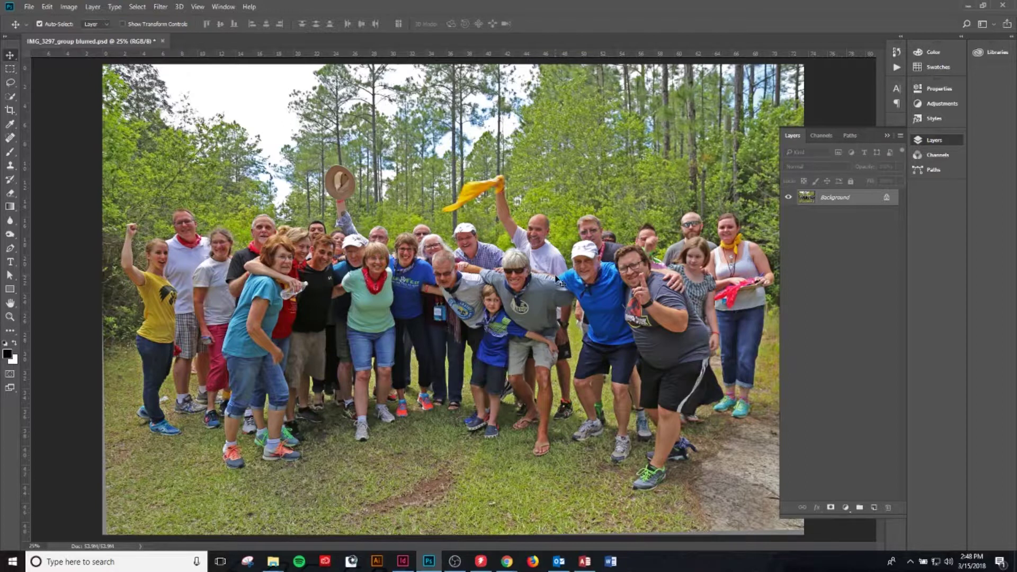
# Step: Convert the Background to Layer 0, duplicate it, and stack Layer 0 copy above it
pyautogui.doubleClick(847, 197)
pyautogui.click(593, 178)
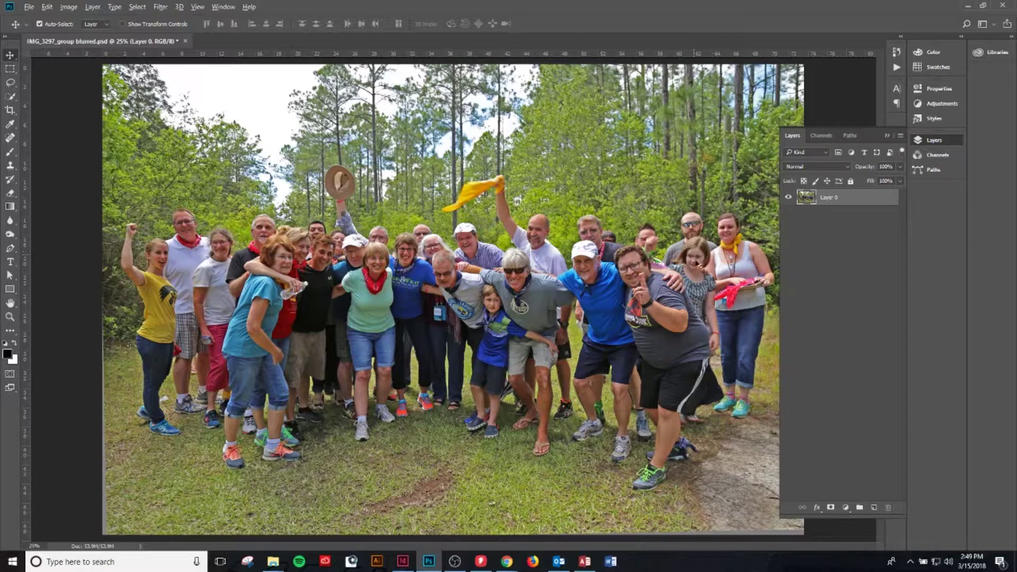
pyautogui.moveTo(862, 205); pyautogui.dragTo(860, 228)
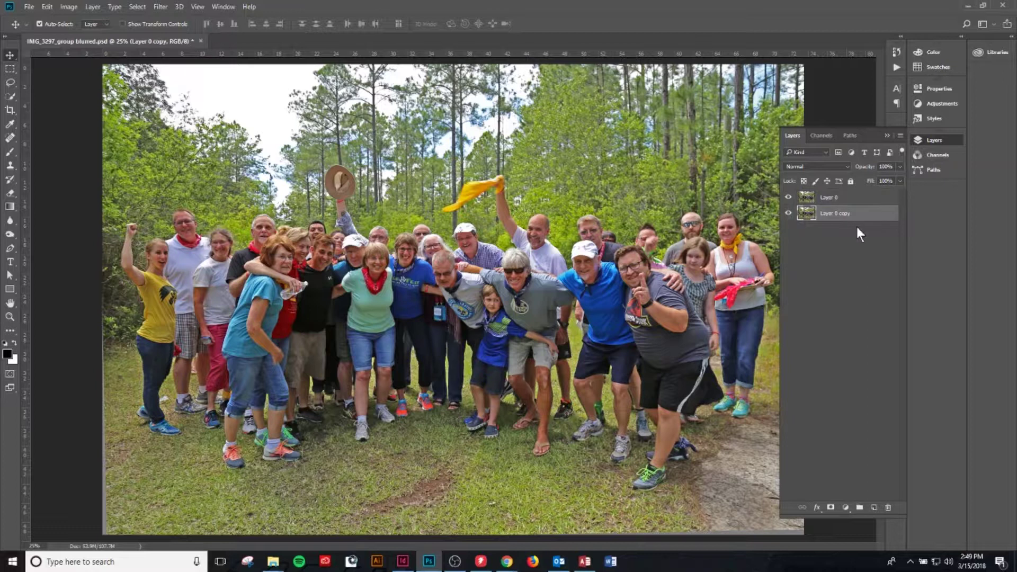
pyautogui.moveTo(857, 218); pyautogui.dragTo(853, 196)
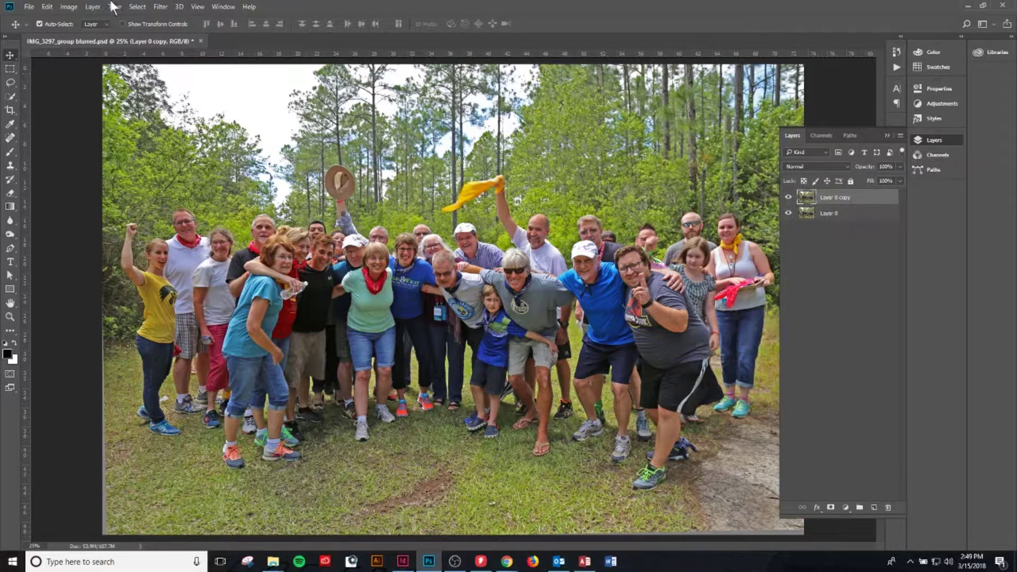
# Step: Apply Lens Blur to Layer 0 copy with Radius 60 and a Hexagon (6) iris shape
pyautogui.click(149, 4)
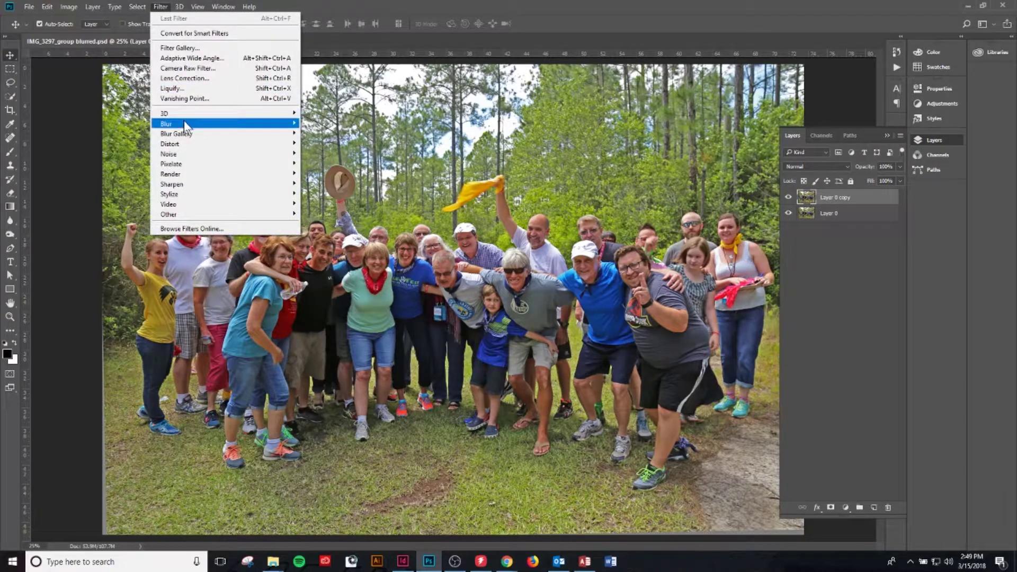
pyautogui.moveTo(209, 122)
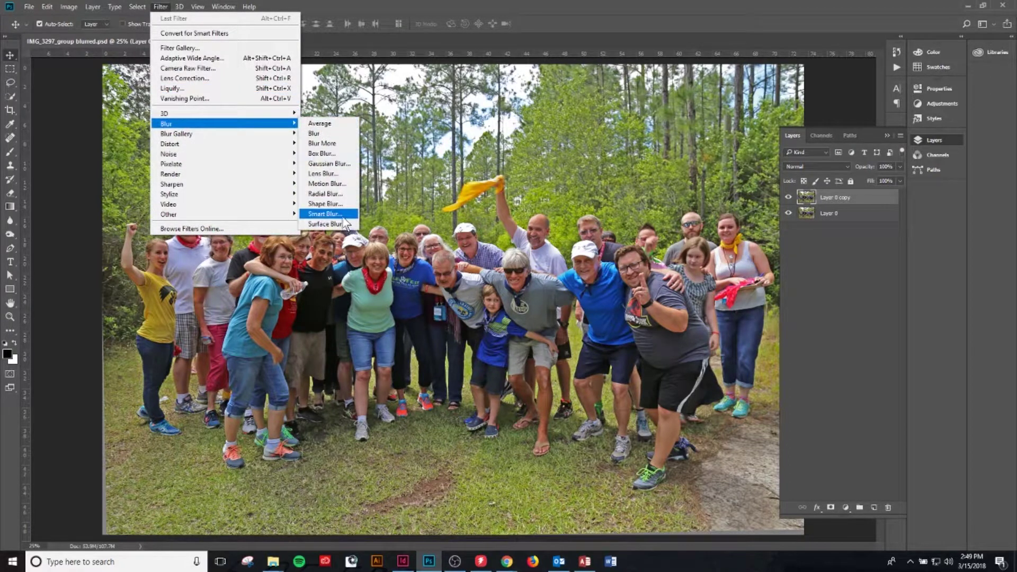
pyautogui.click(332, 173)
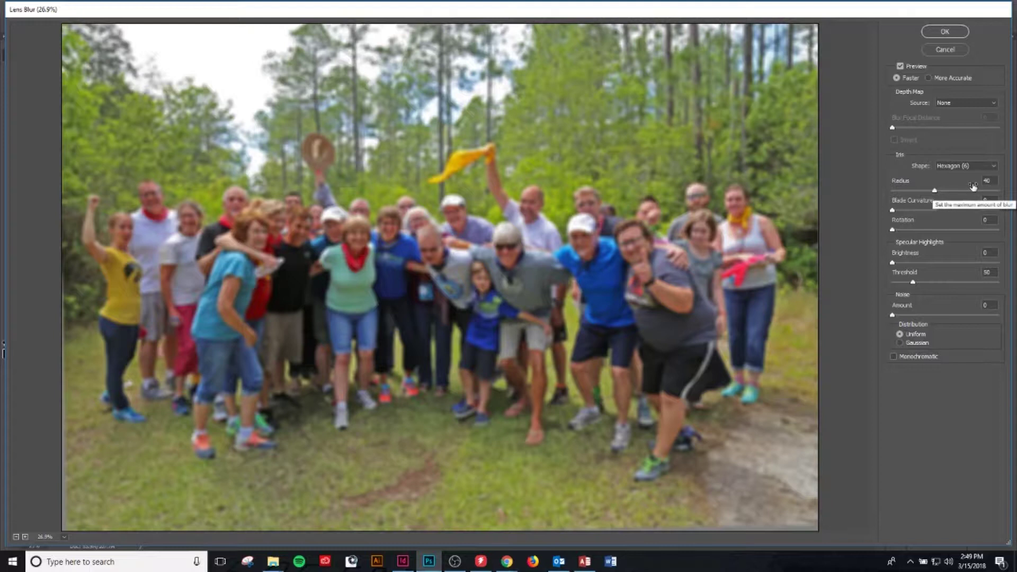
pyautogui.click(994, 181)
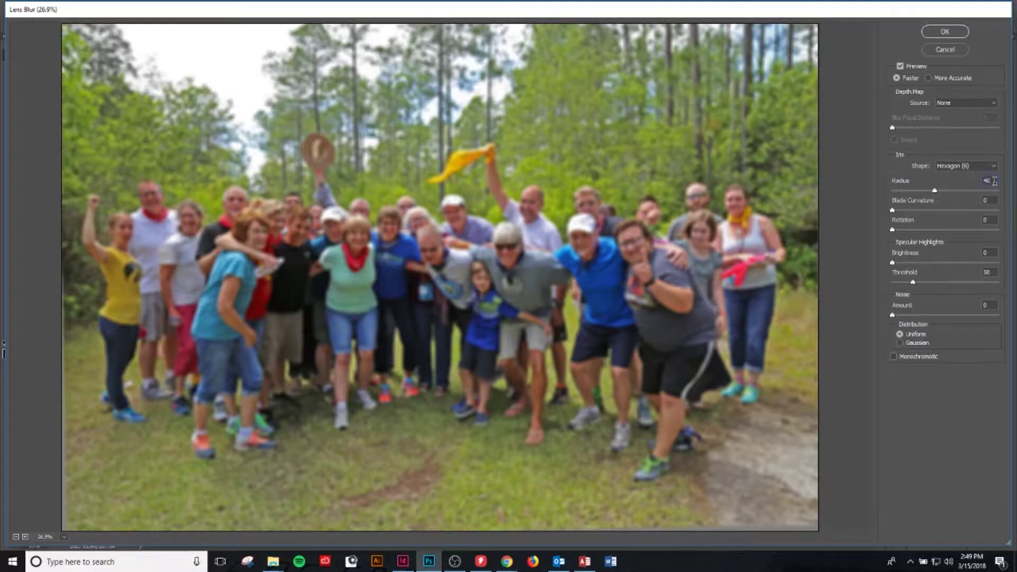
pyautogui.hotkey('shift', 'Up')
pyautogui.hotkey('shift', 'Up')
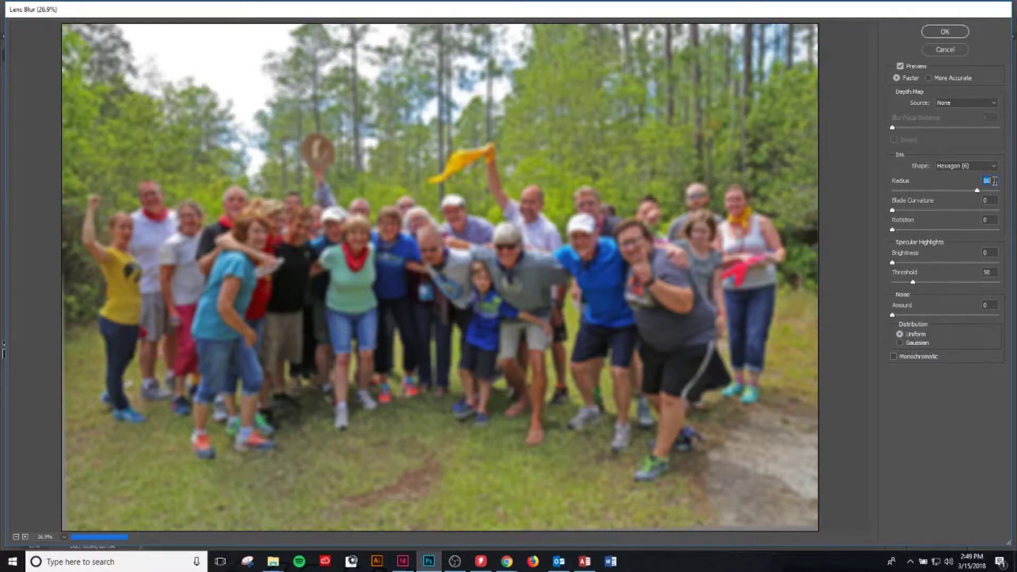
pyautogui.hotkey('shift', 'Down')
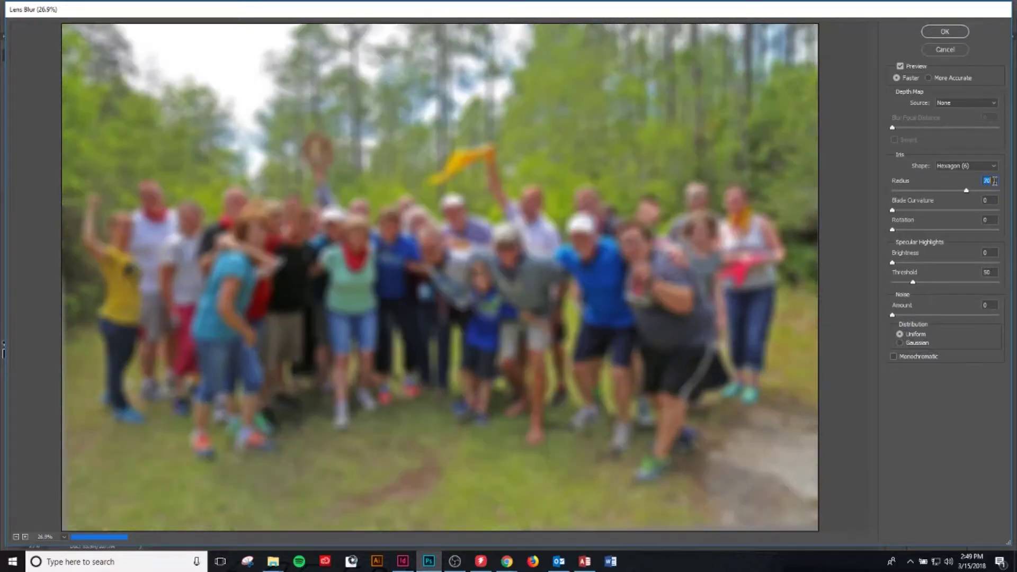
pyautogui.hotkey('shift', 'Down')
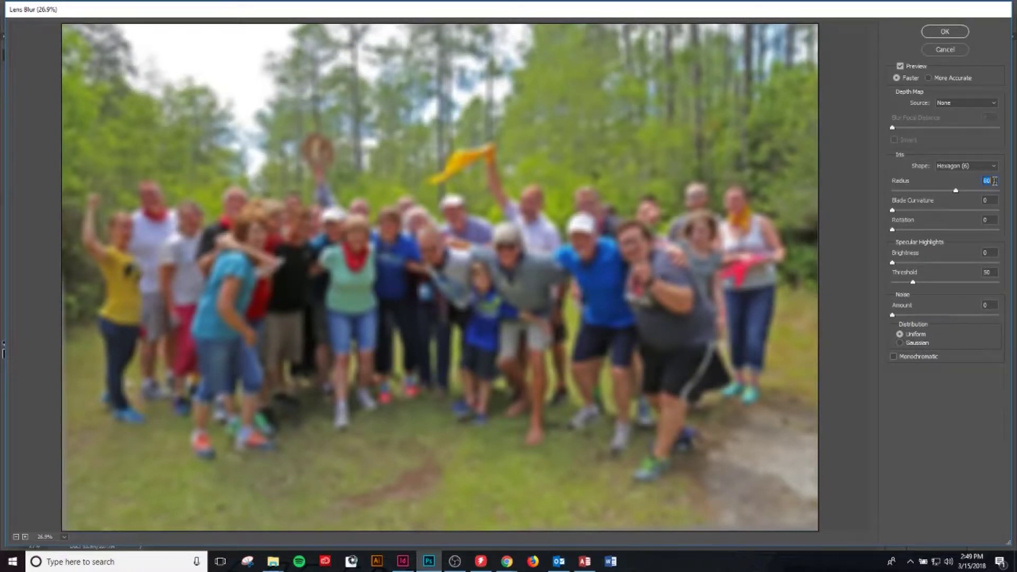
pyautogui.click(966, 165)
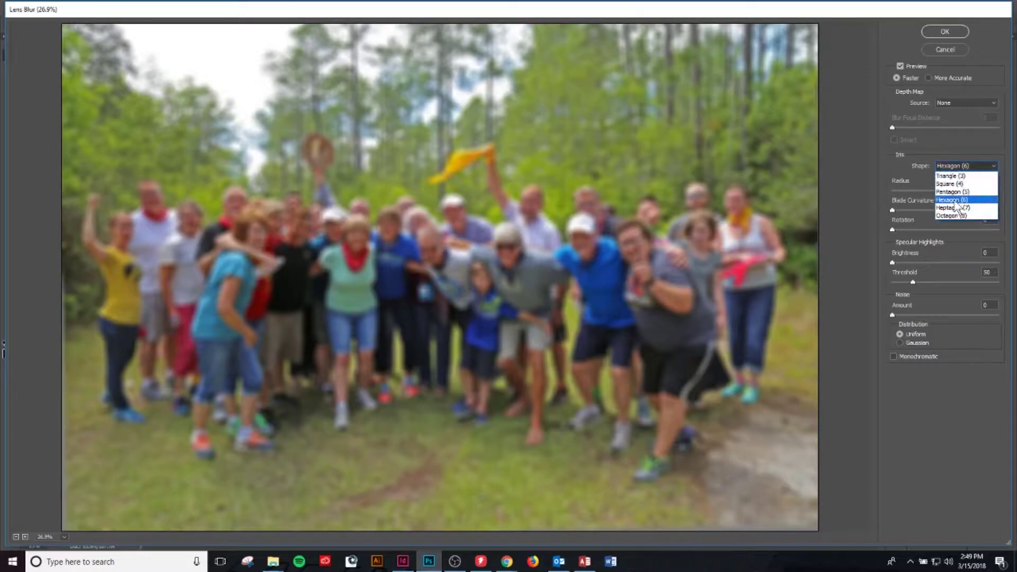
pyautogui.click(955, 199)
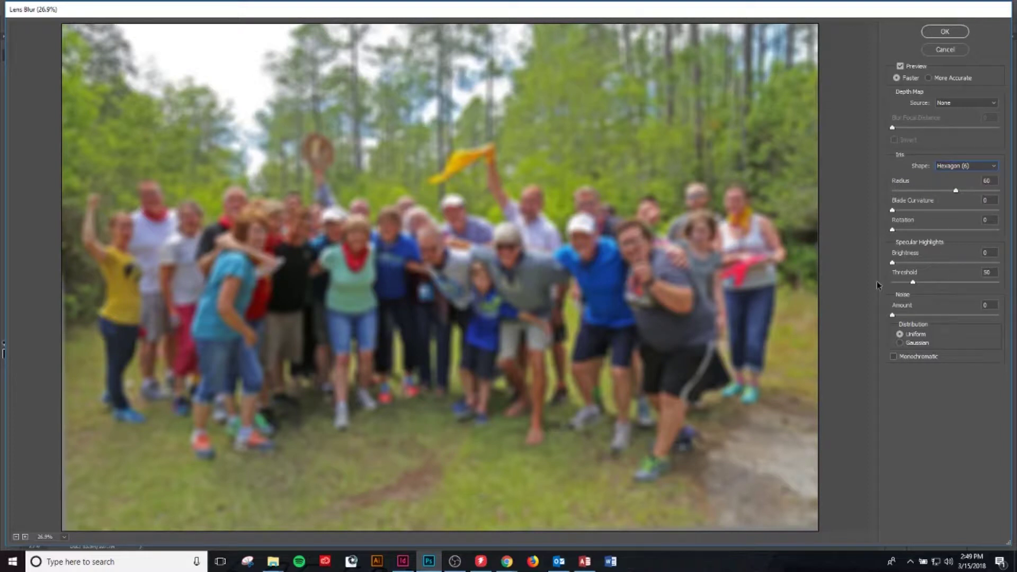
pyautogui.click(943, 32)
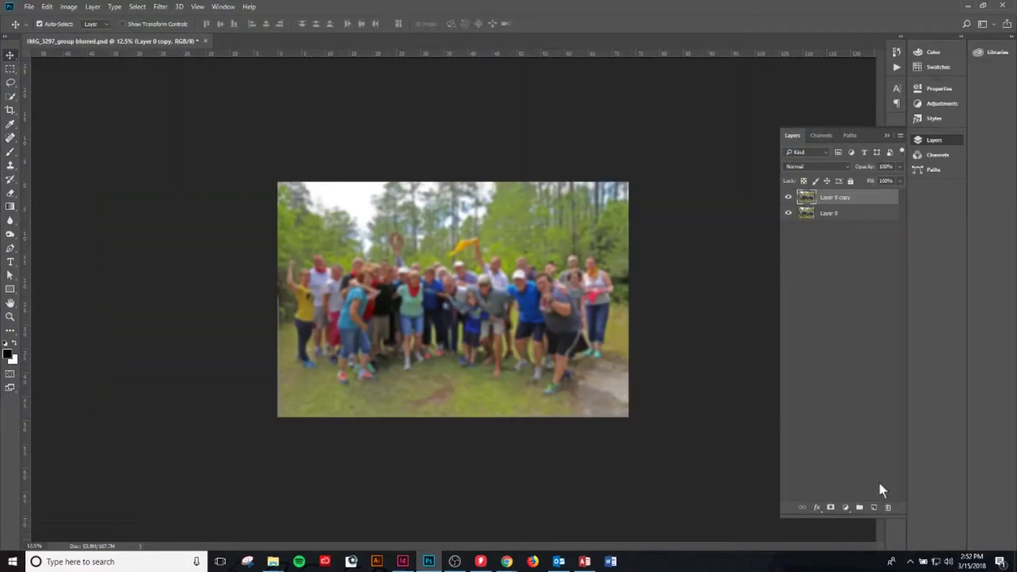
# Step: Add Layer 1 on top and paint it with a 35%-opacity black brush over the photo
pyautogui.click(873, 508)
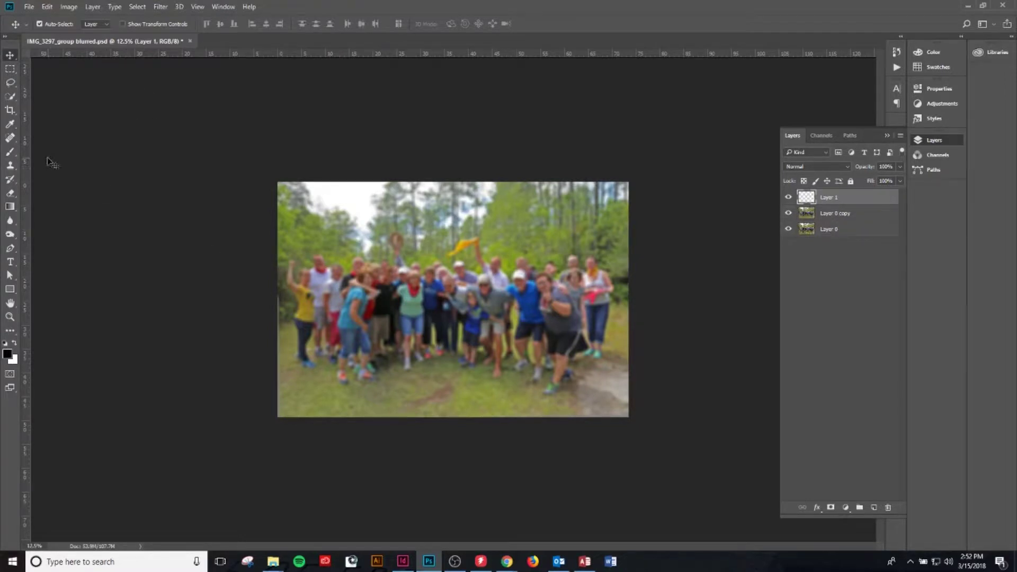
pyautogui.press('b')
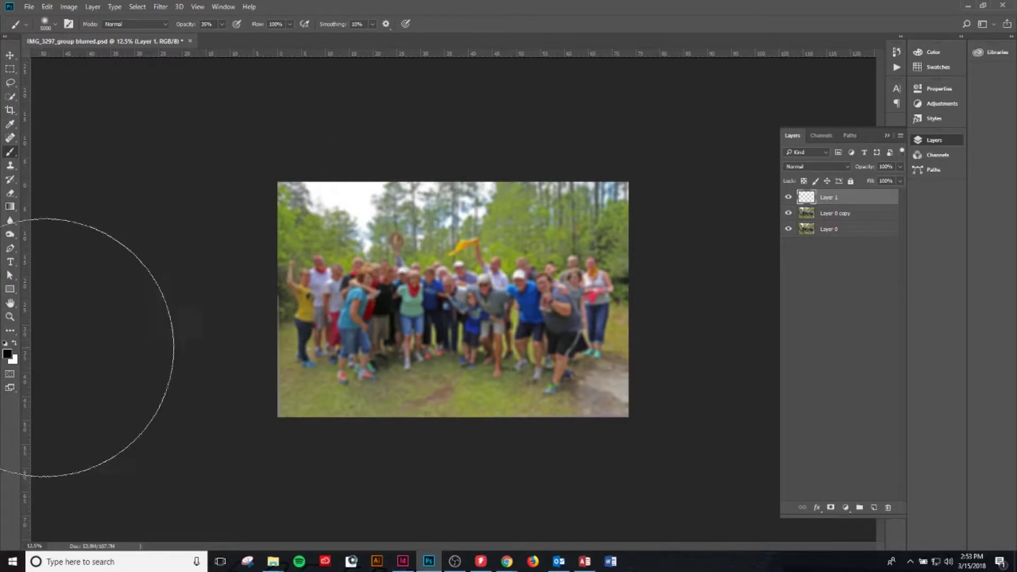
pyautogui.click(222, 25)
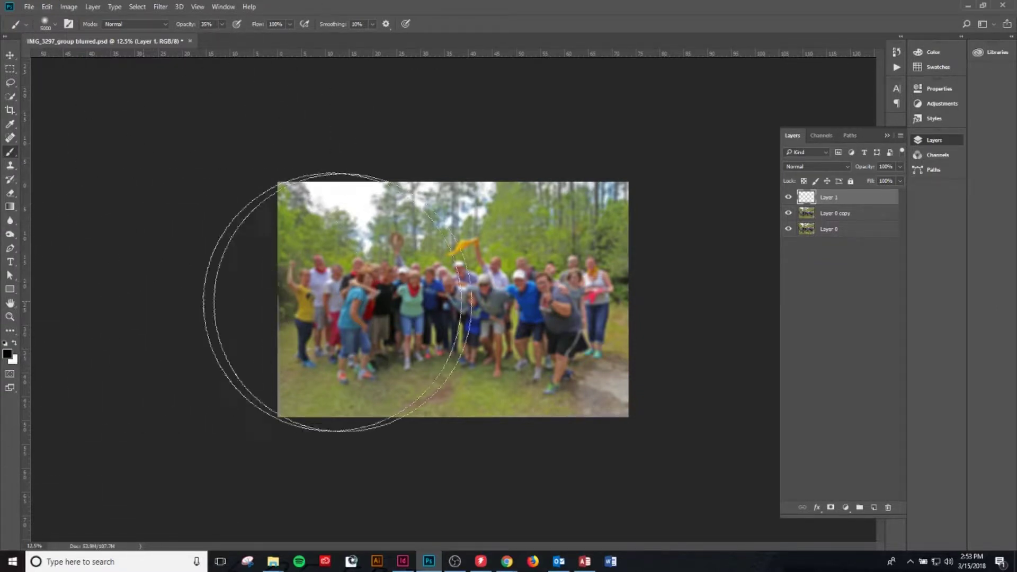
pyautogui.keyDown('shift'); pyautogui.click(773, 296); pyautogui.keyUp('shift')
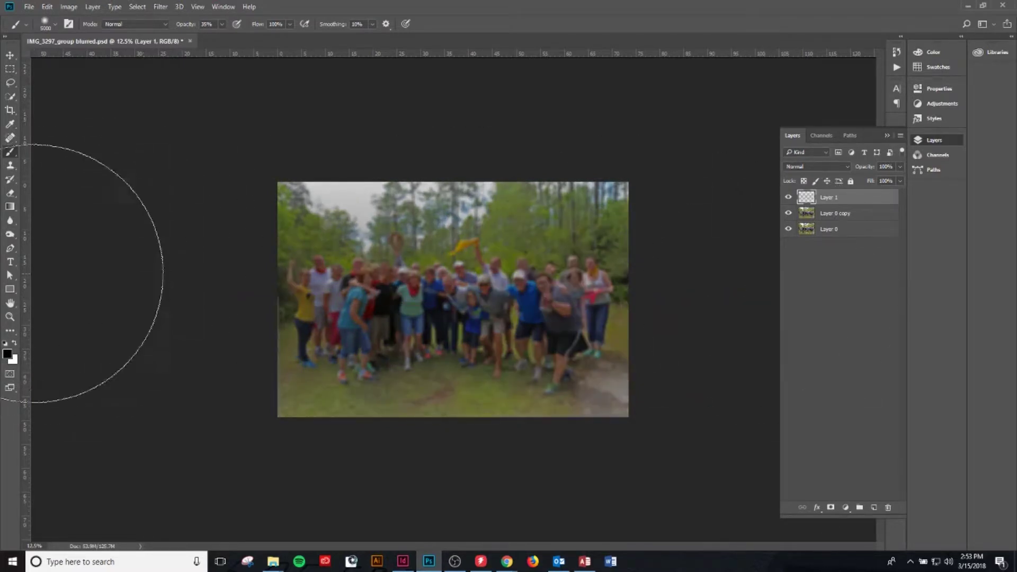
# Step: Erase the centre of Layer 1 with a 4000 px eraser, save the PSD, and return to InDesign
pyautogui.click(10, 195)
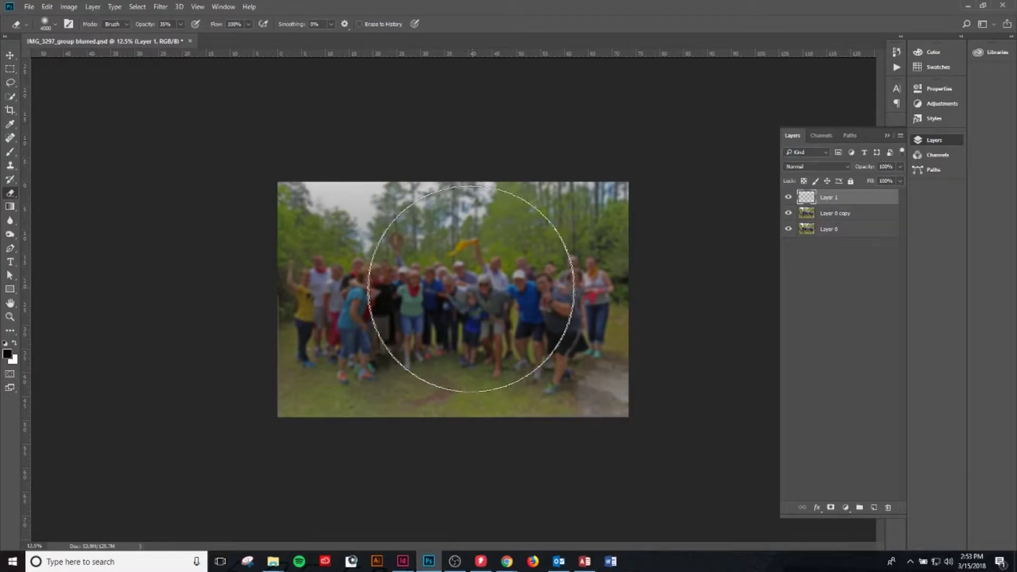
pyautogui.rightClick(469, 289)
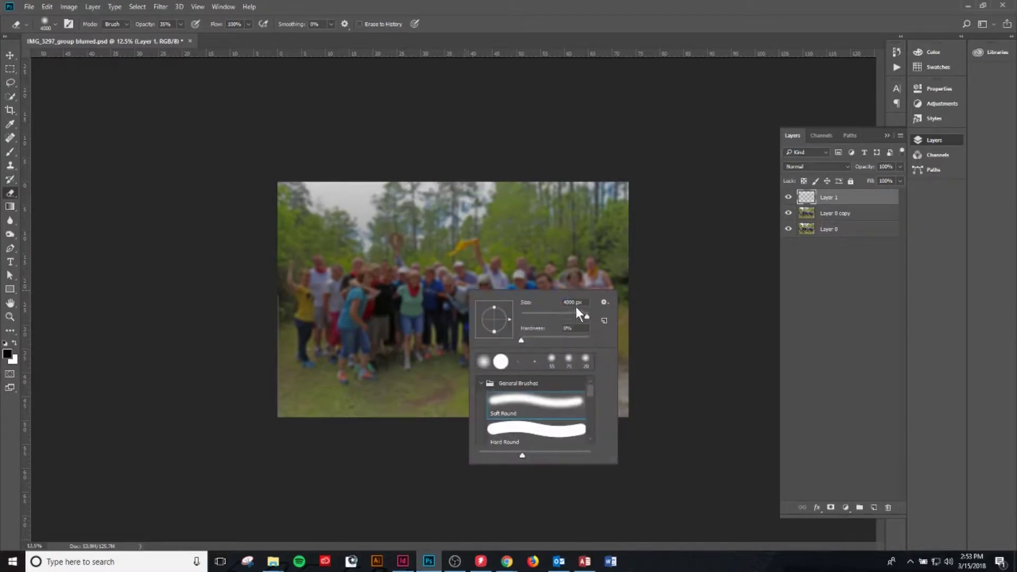
pyautogui.moveTo(585, 302); pyautogui.dragTo(520, 295)
pyautogui.press('Return')
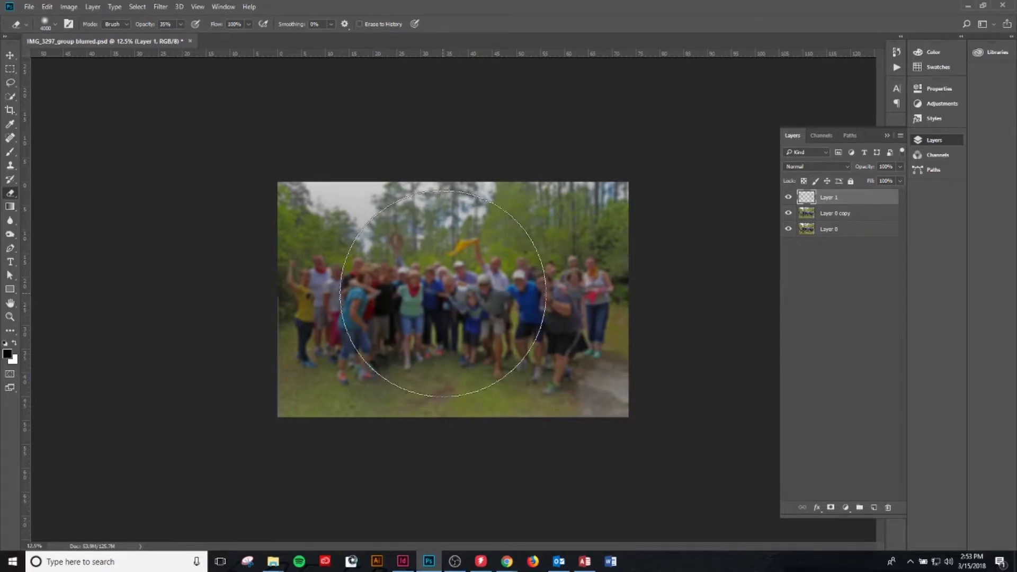
pyautogui.click(442, 292)
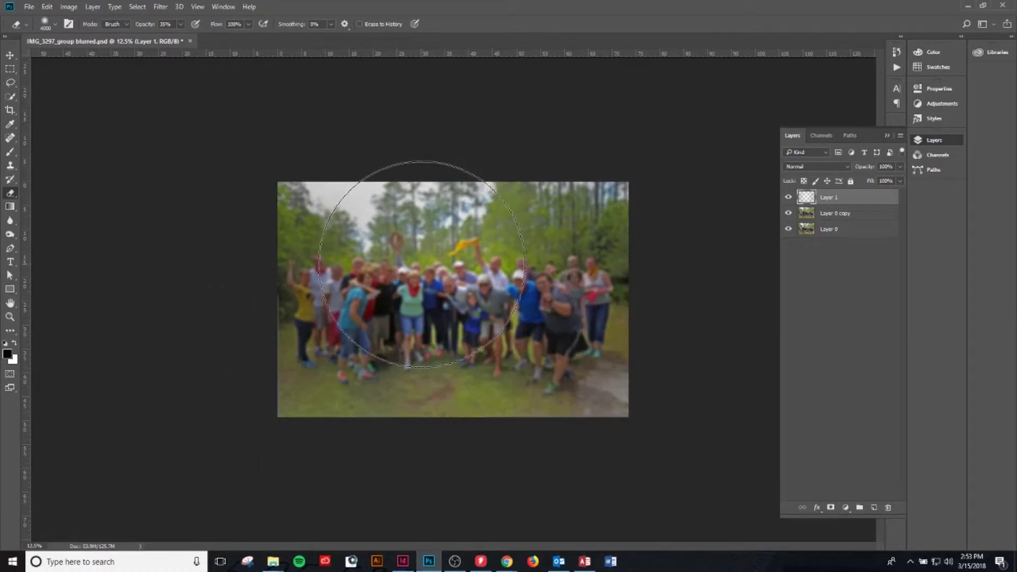
pyautogui.hotkey('ctrl', 's')
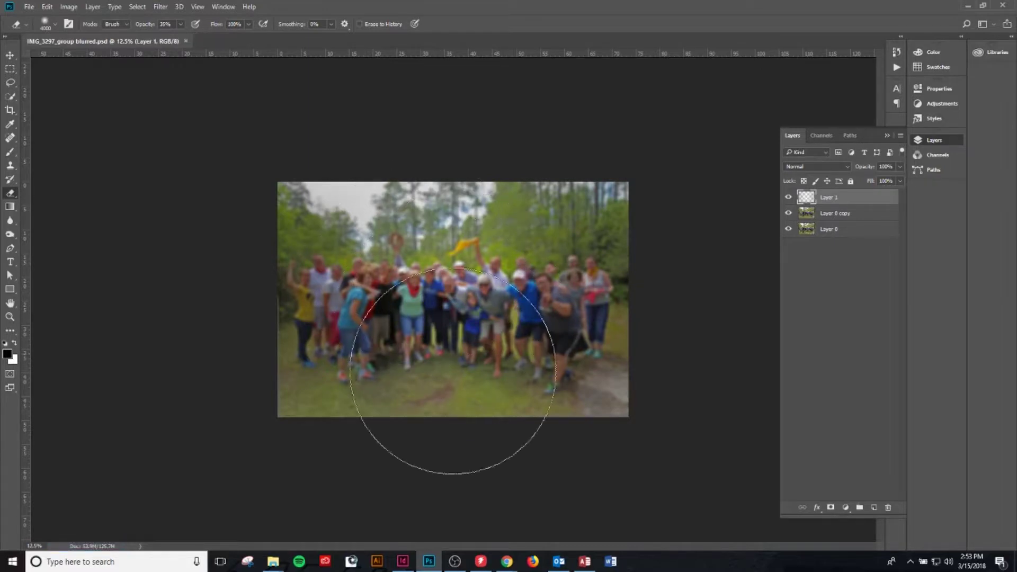
pyautogui.click(403, 561)
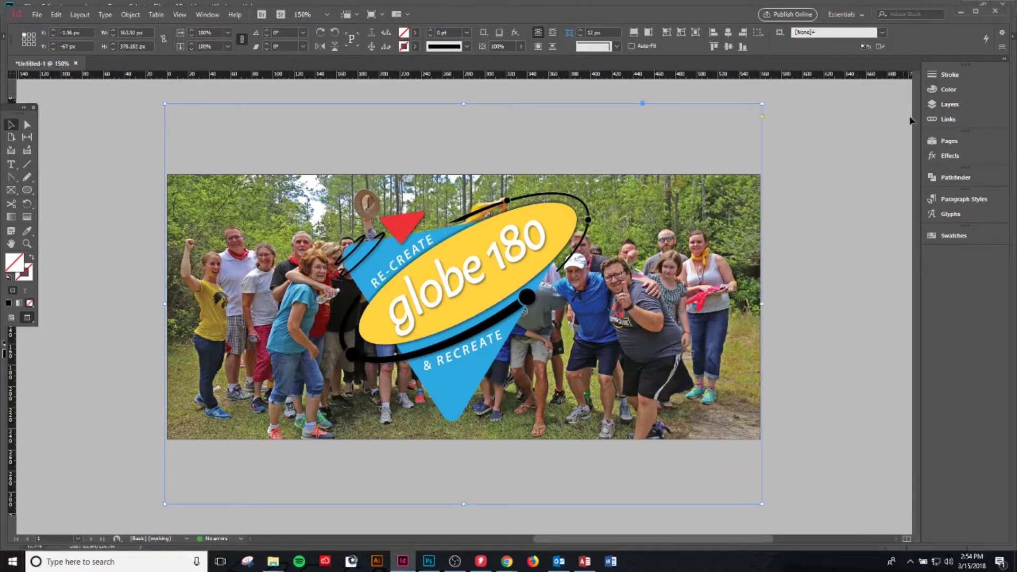
# Step: Relink the postcard photo in the Links panel to IMG_3297_group blurred.psd, accepting the import options
pyautogui.click(945, 119)
pyautogui.click(861, 474)
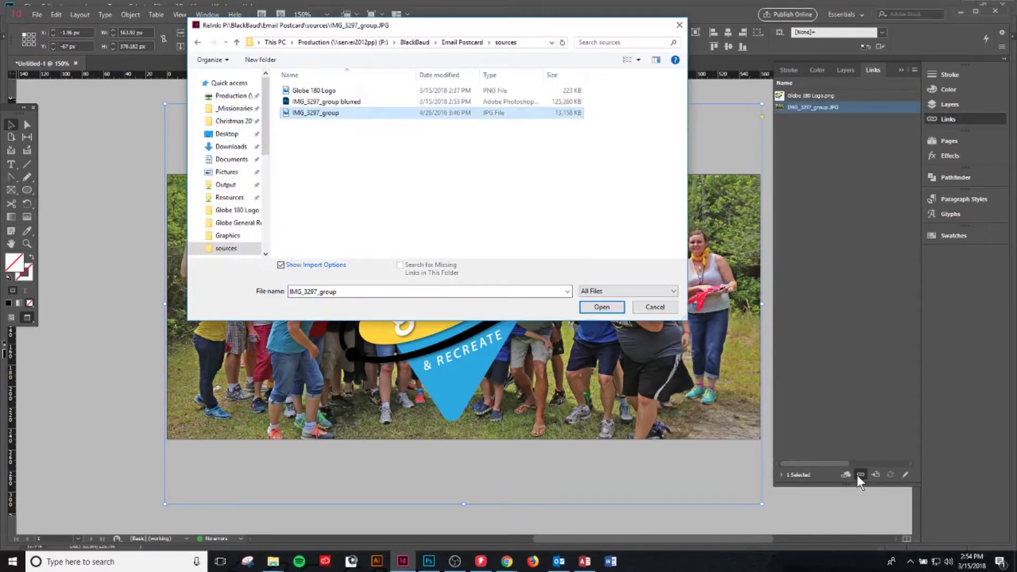
pyautogui.click(347, 102)
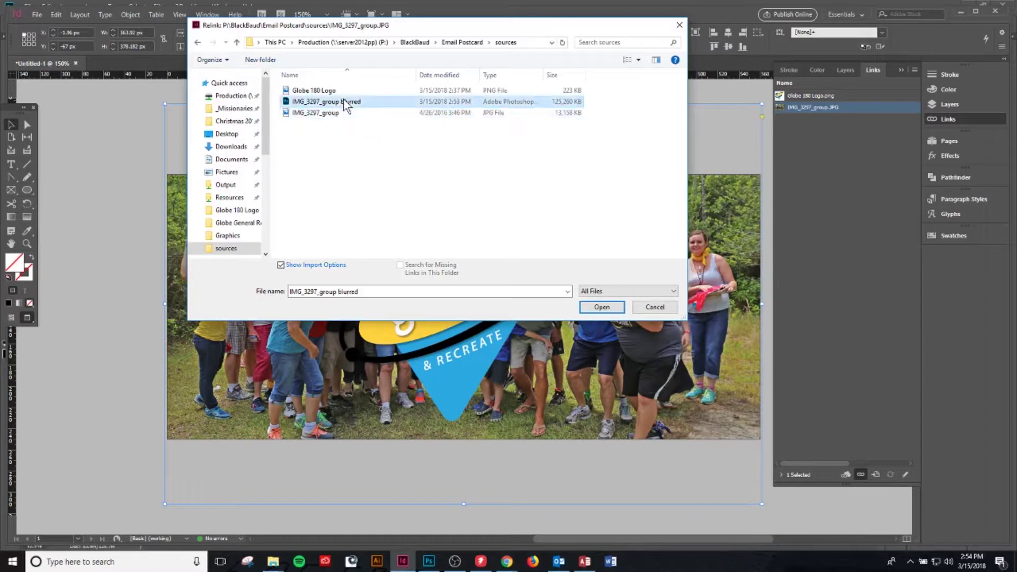
pyautogui.click(598, 307)
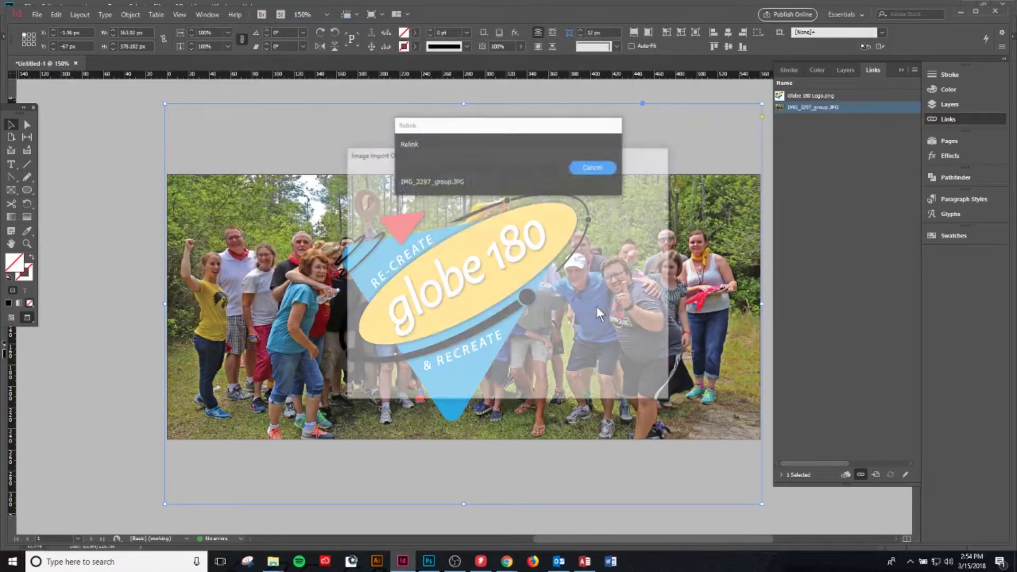
pyautogui.click(577, 384)
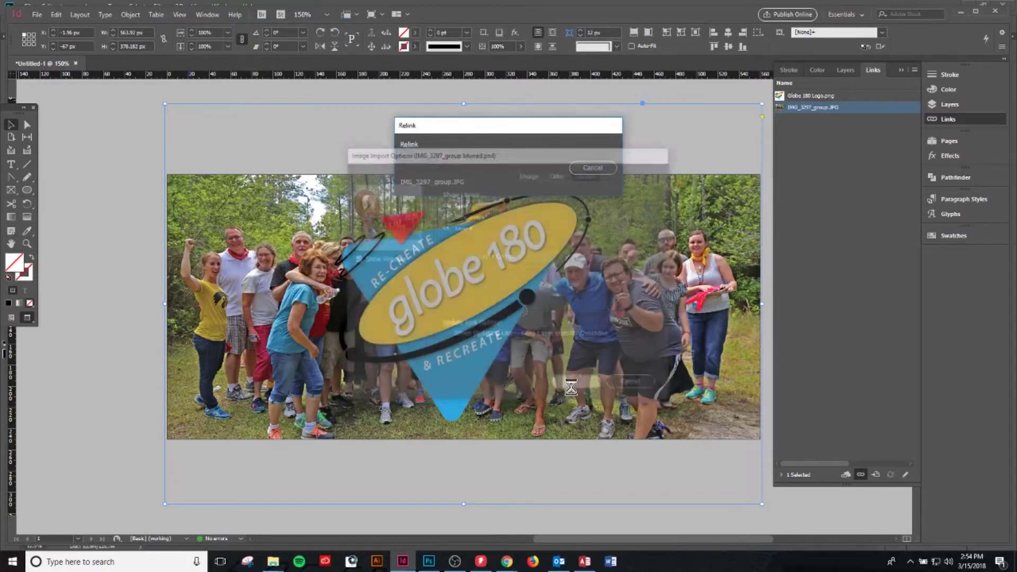
pyautogui.hotkey('ctrl', '-')
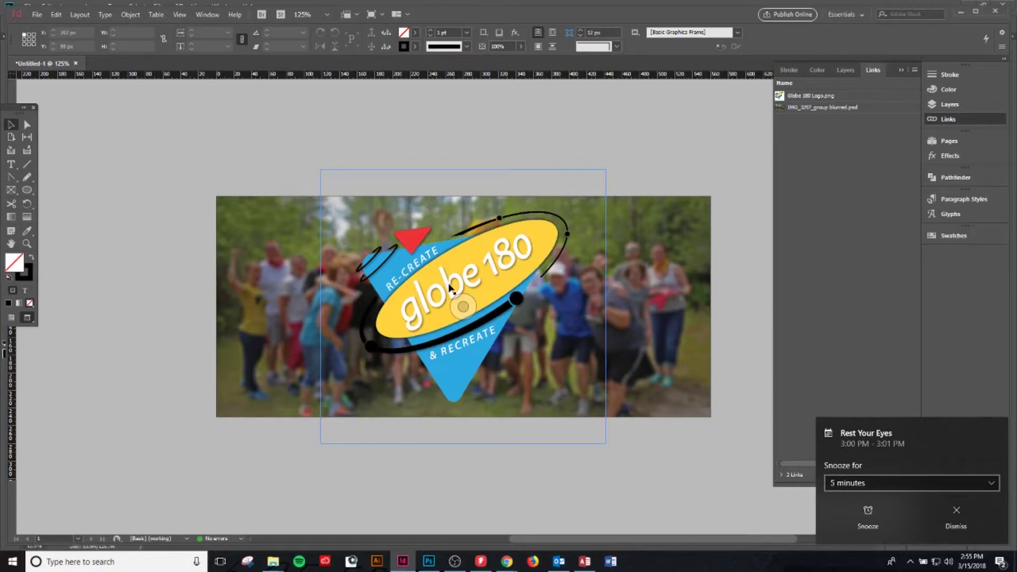
# Step: Give the globe 180 logo a white Screen outer glow at 60% opacity and 10 px size
pyautogui.click(949, 156)
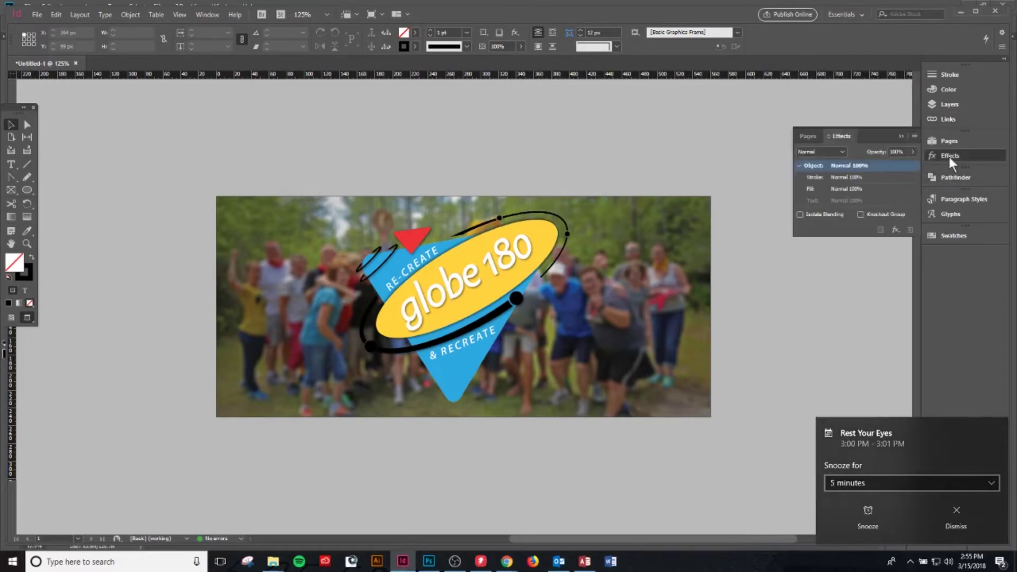
pyautogui.click(895, 230)
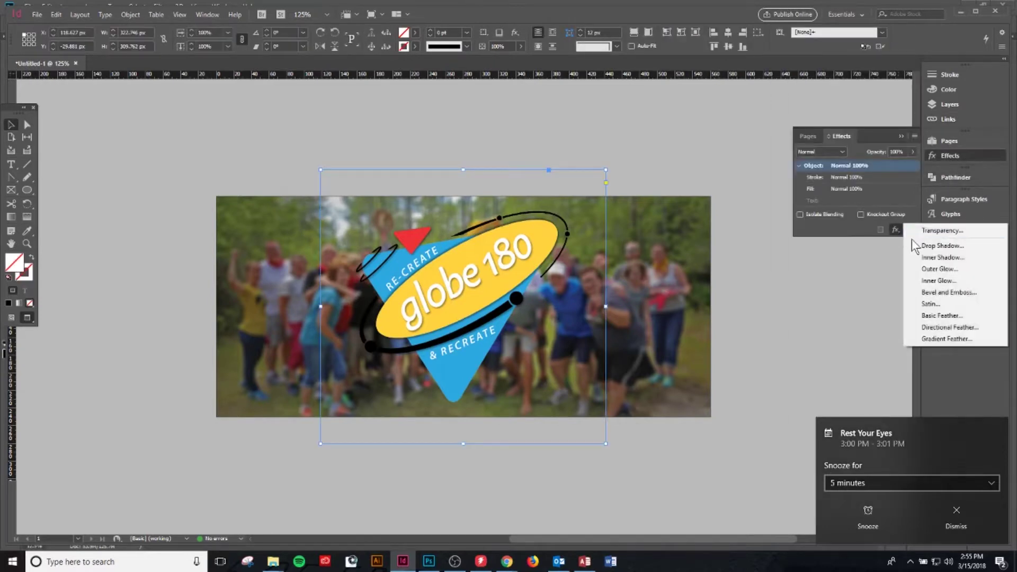
pyautogui.click(937, 268)
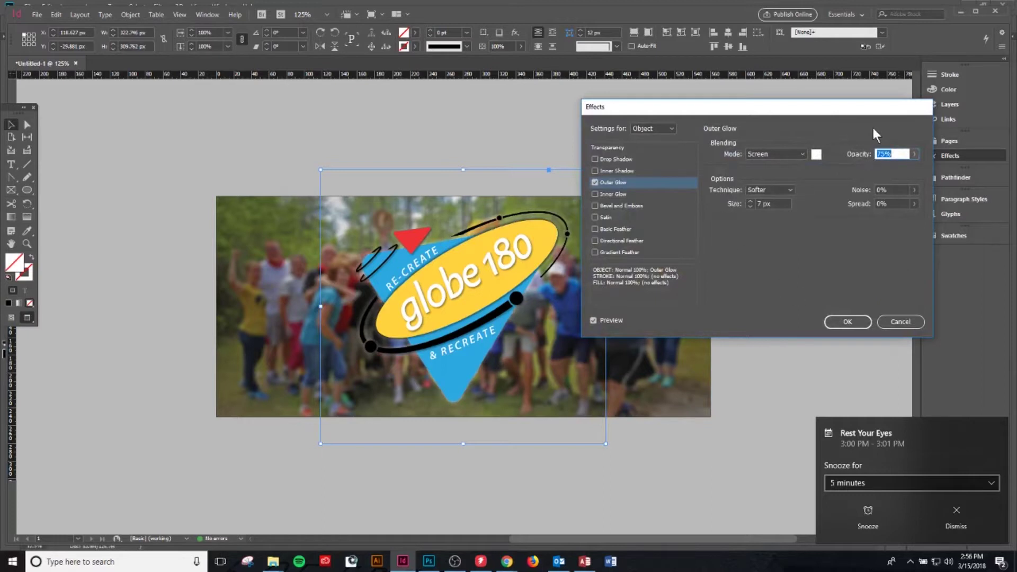
pyautogui.write('70')
pyautogui.press('Tab')
pyautogui.press('Tab')
pyautogui.press('Up')
pyautogui.press('Up')
pyautogui.press('Up')
pyautogui.hotkey('shift', 'Up')
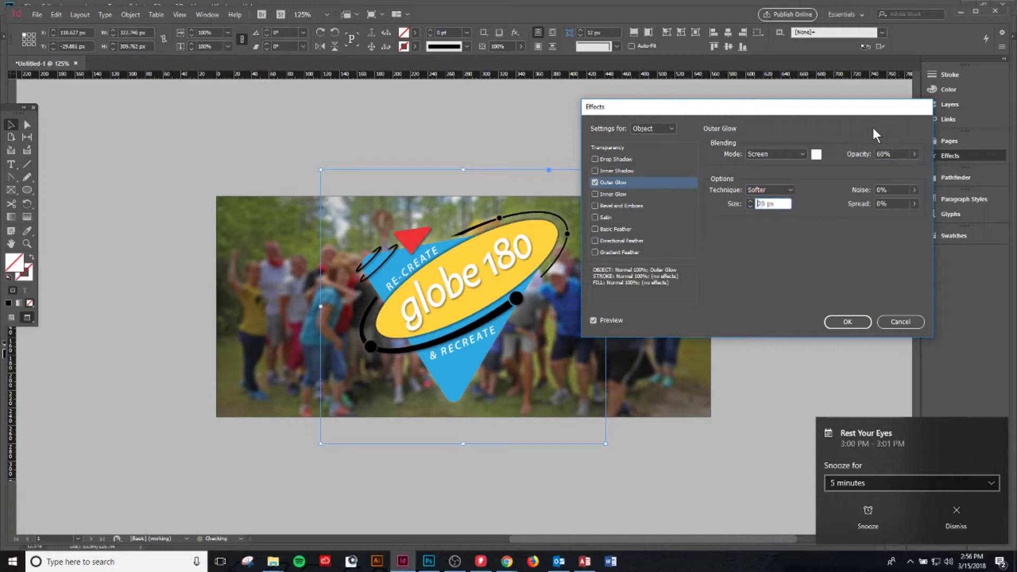
pyautogui.press('Down')
pyautogui.press('Down')
pyautogui.press('Down')
pyautogui.press('Down')
pyautogui.press('Down')
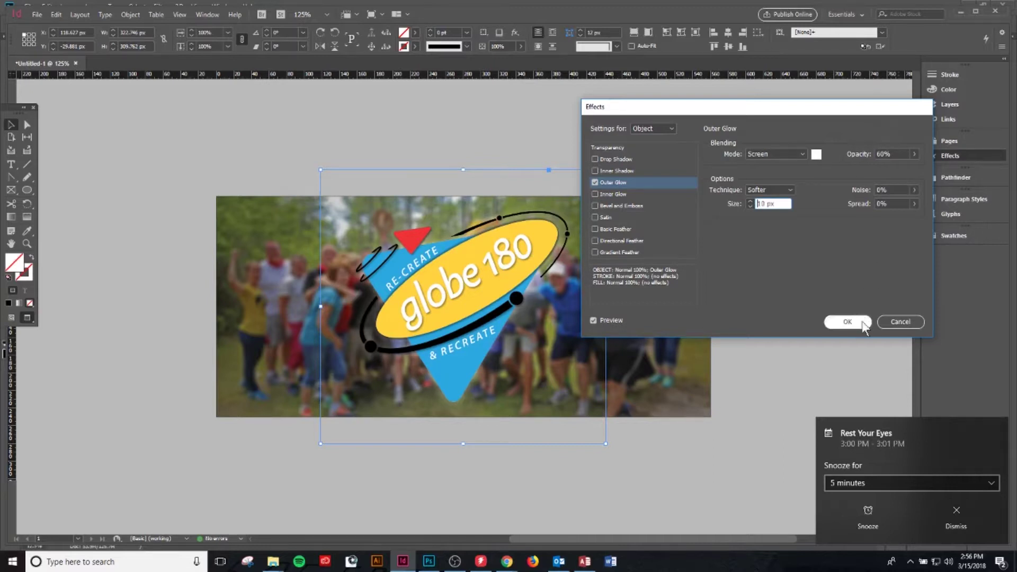
pyautogui.click(829, 322)
pyautogui.click(808, 341)
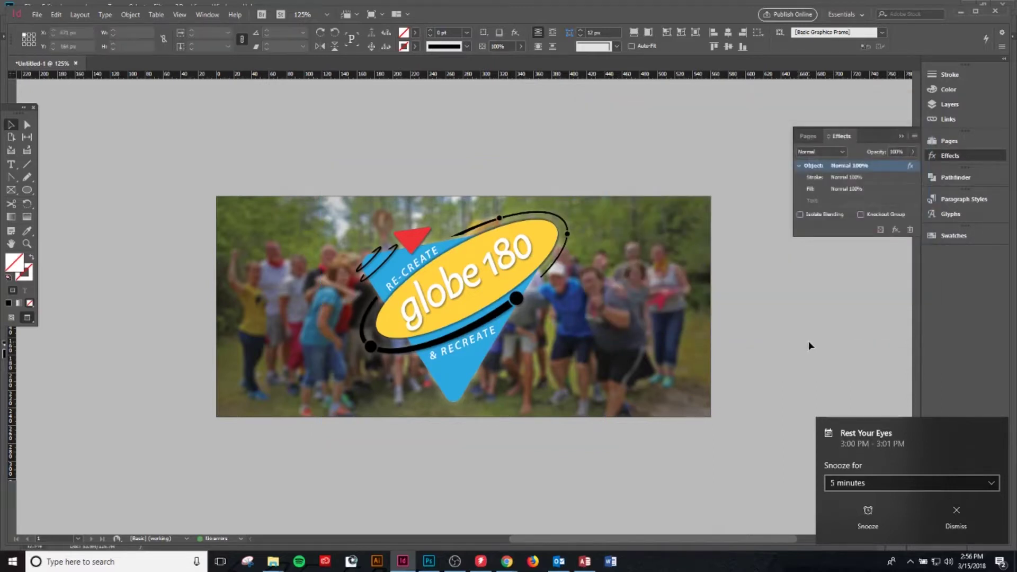
# Step: Relink the group photo frame to the original IMG_3297_group.JPG for comparison
pyautogui.click(462, 307)
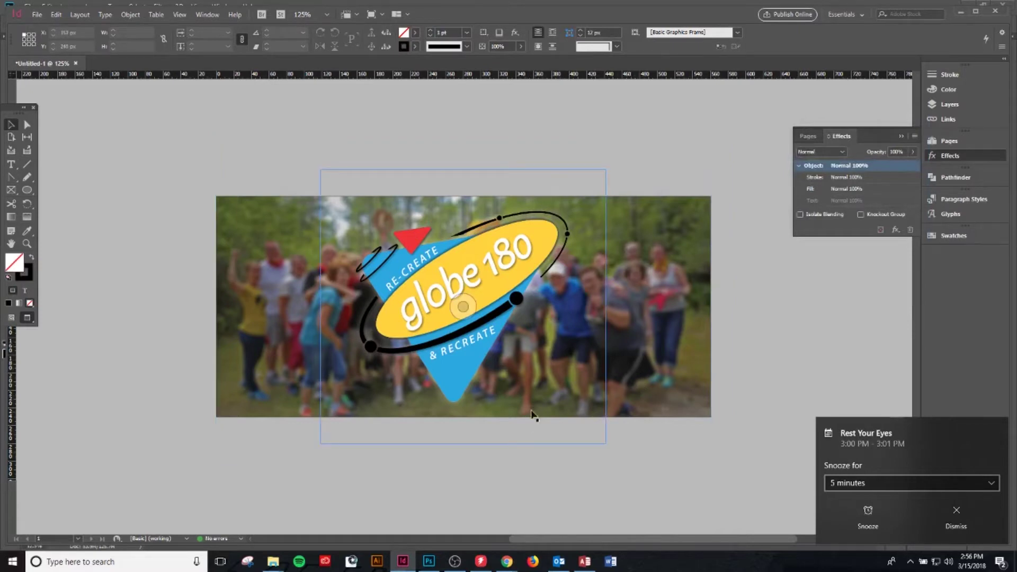
pyautogui.click(701, 318)
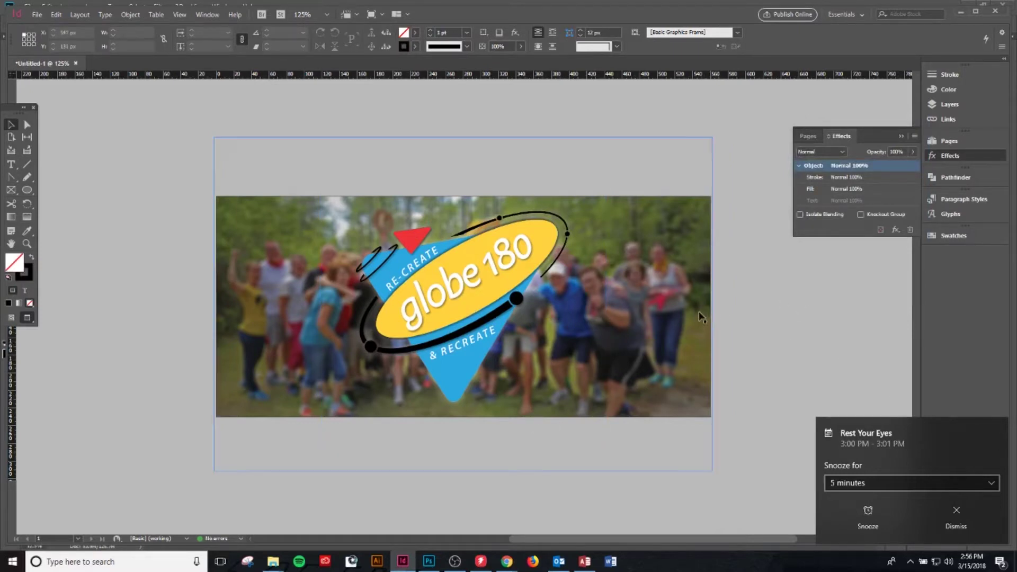
pyautogui.click(948, 118)
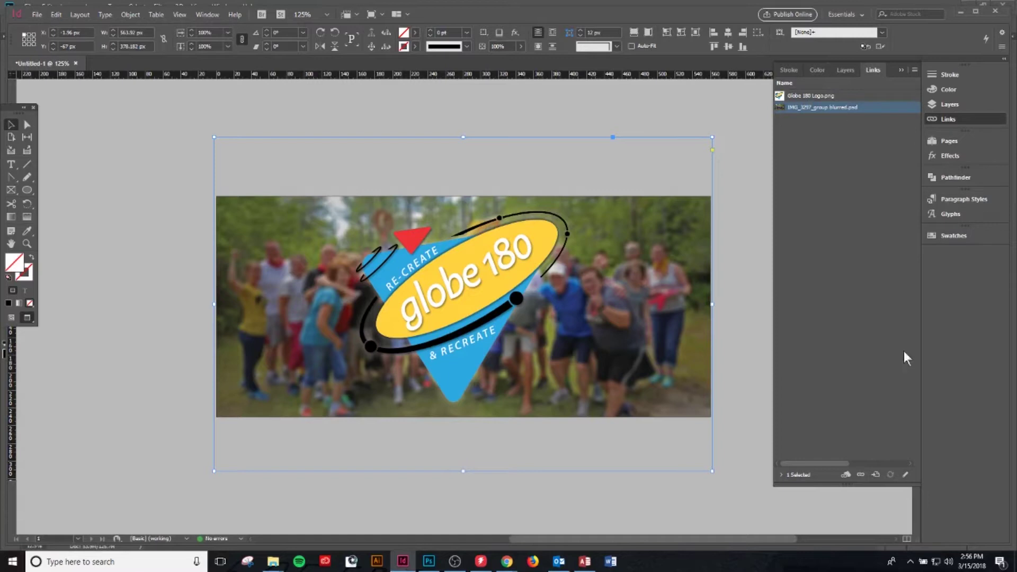
pyautogui.click(861, 477)
pyautogui.click(316, 112)
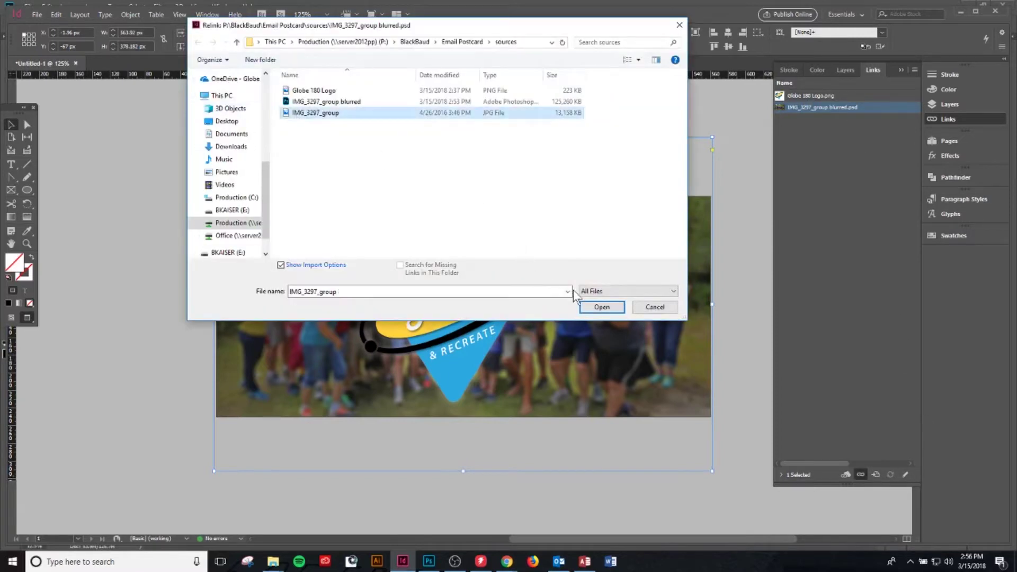
pyautogui.click(601, 308)
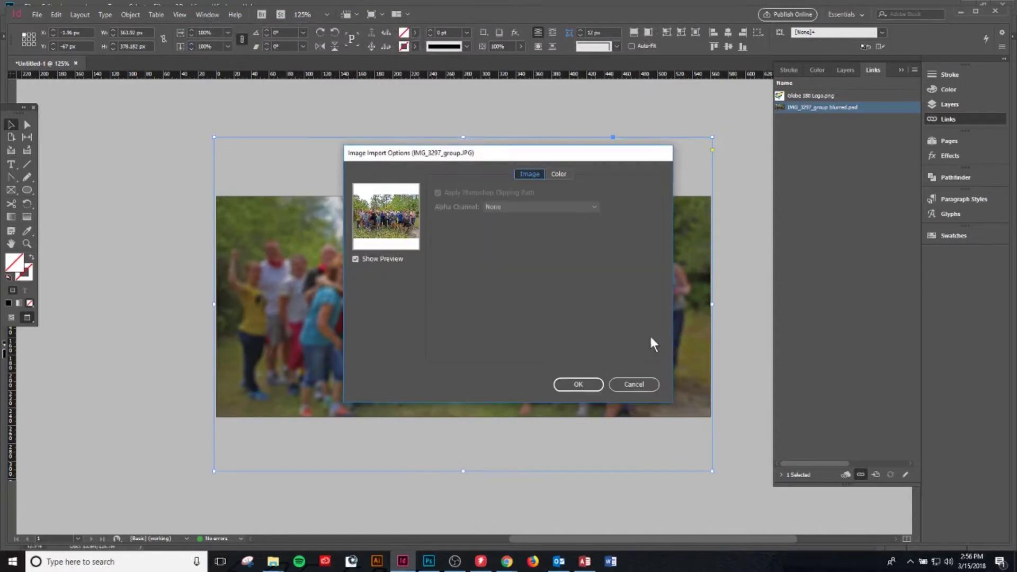
pyautogui.click(578, 383)
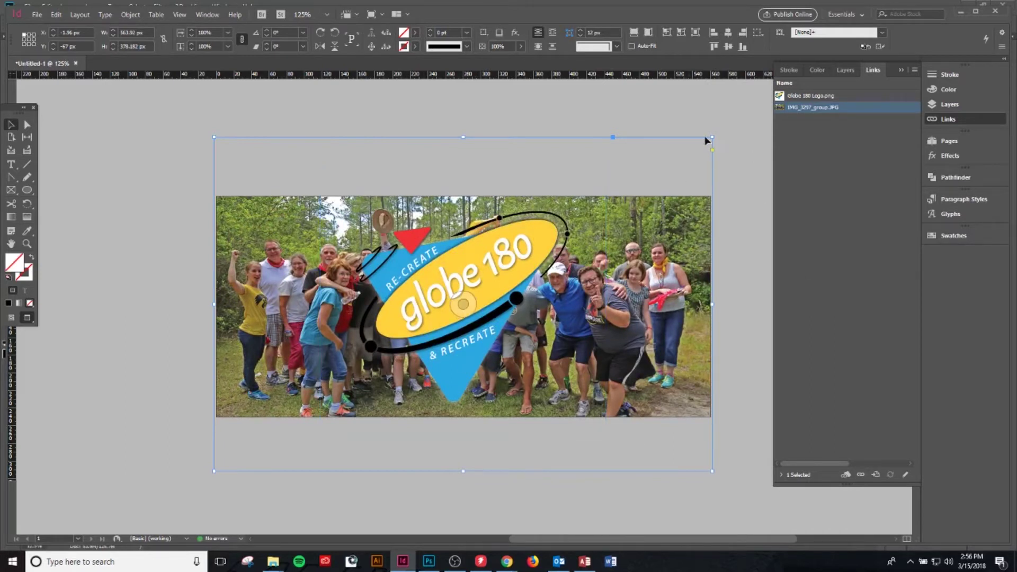
# Step: Relink the photo again, choosing IMG_3297_group blurred.psd to reach its import options
pyautogui.click(865, 470)
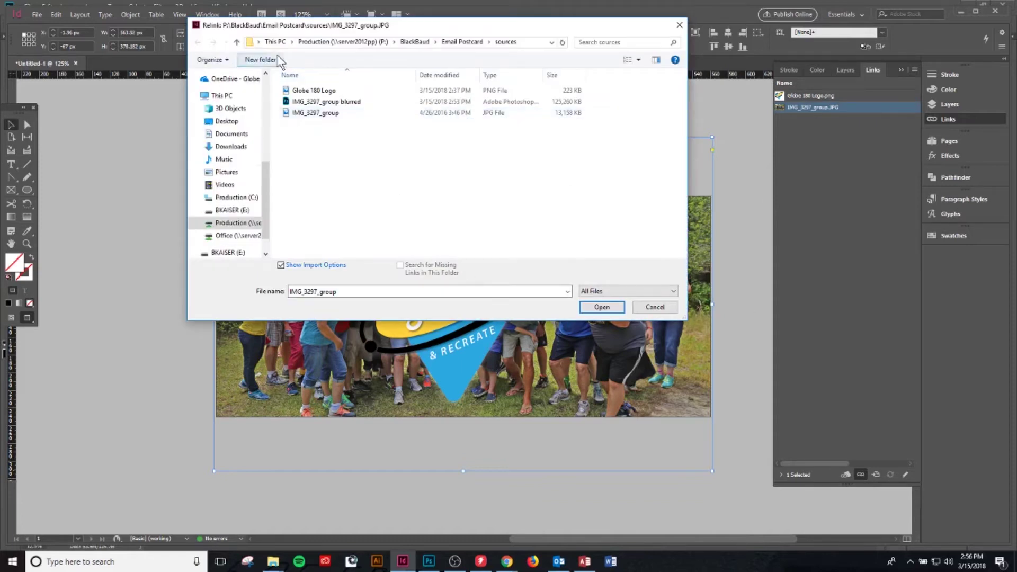
pyautogui.click(343, 104)
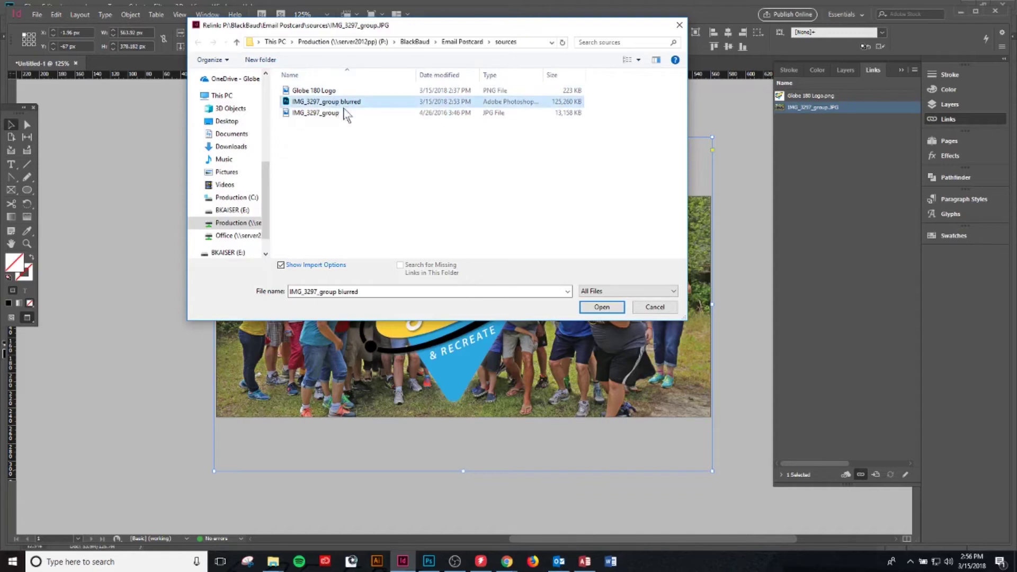
pyautogui.click(601, 307)
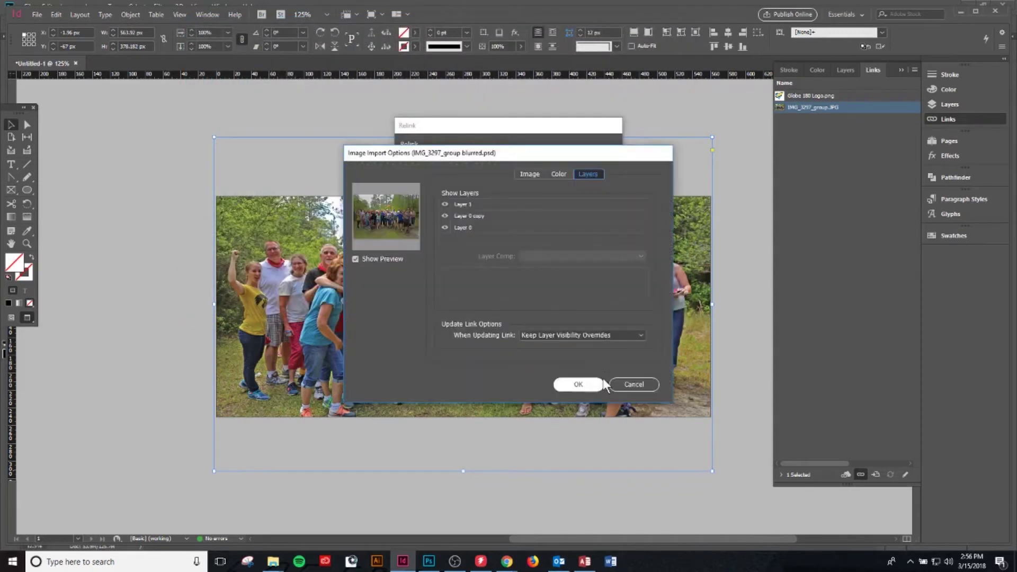